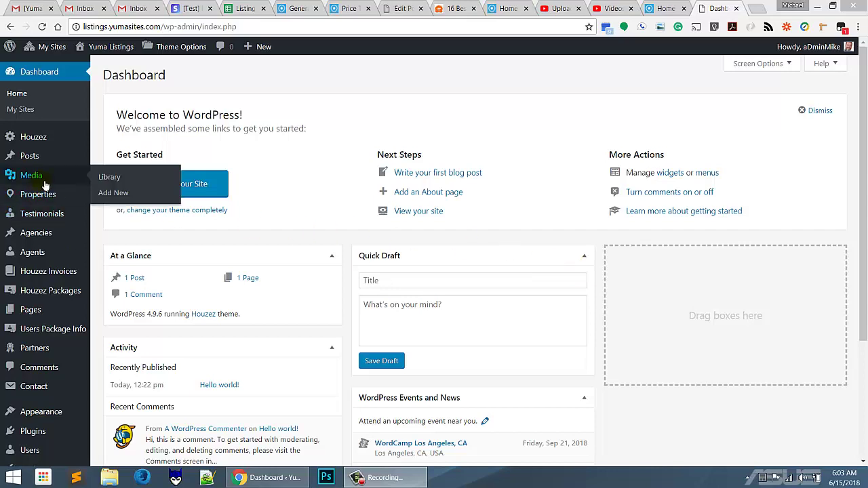
Visit the Yuma Listings front end and look over its default Houzez home page from header to footer
{"action": "mouse_move", "coordinate": [52, 136]}
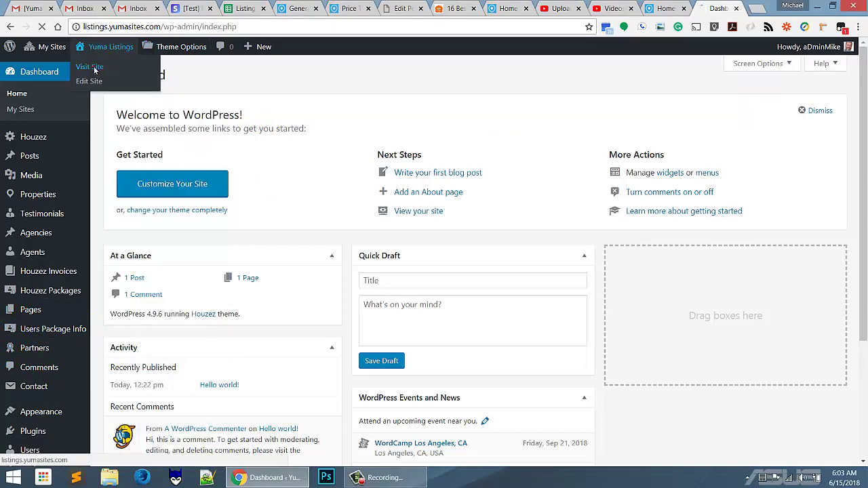
{"action": "left_click", "coordinate": [93, 71]}
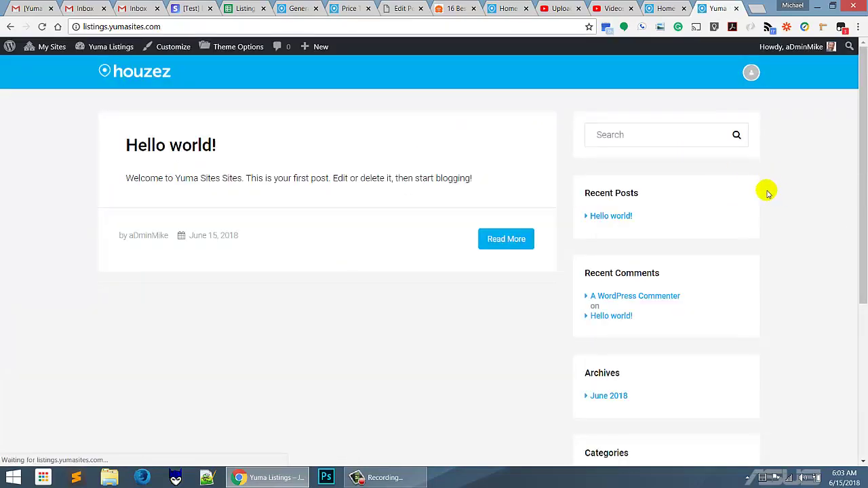
{"action": "scroll", "coordinate": [803, 206], "scroll_direction": "down", "scroll_amount": 5}
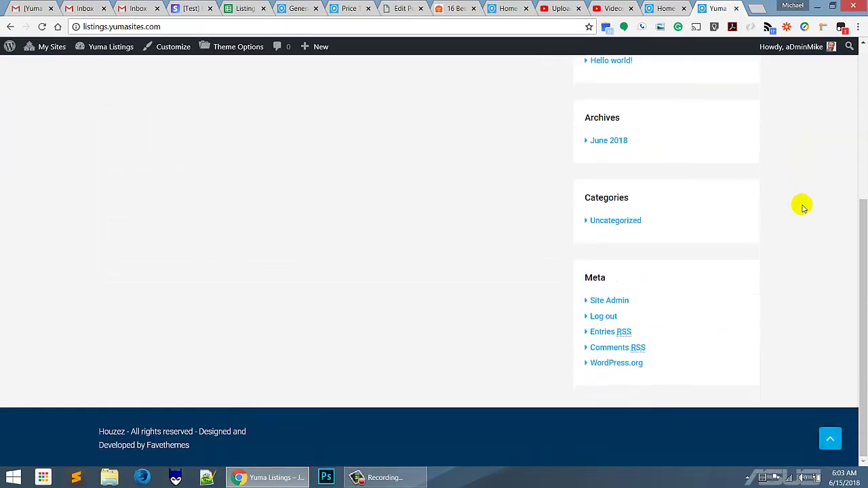
{"action": "scroll", "coordinate": [802, 205], "scroll_direction": "up", "scroll_amount": 5}
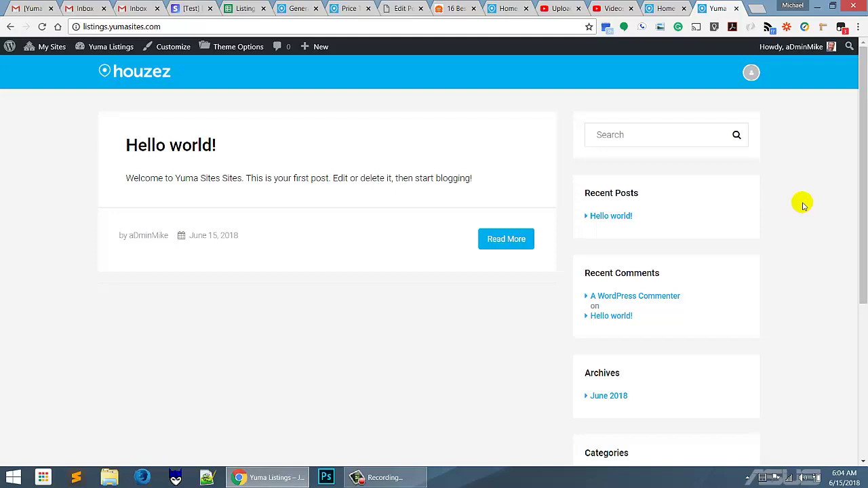
{"action": "left_click", "coordinate": [226, 79]}
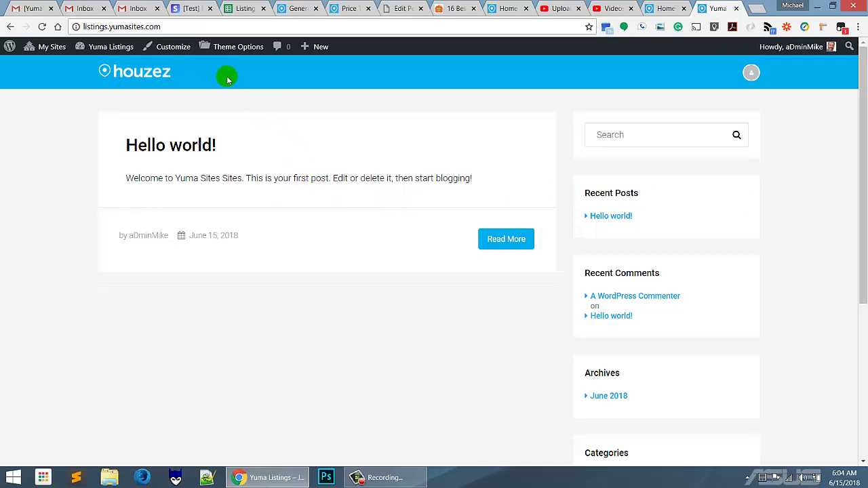
Return to the site's WordPress dashboard and open the Houzez theme options
{"action": "mouse_move", "coordinate": [112, 48]}
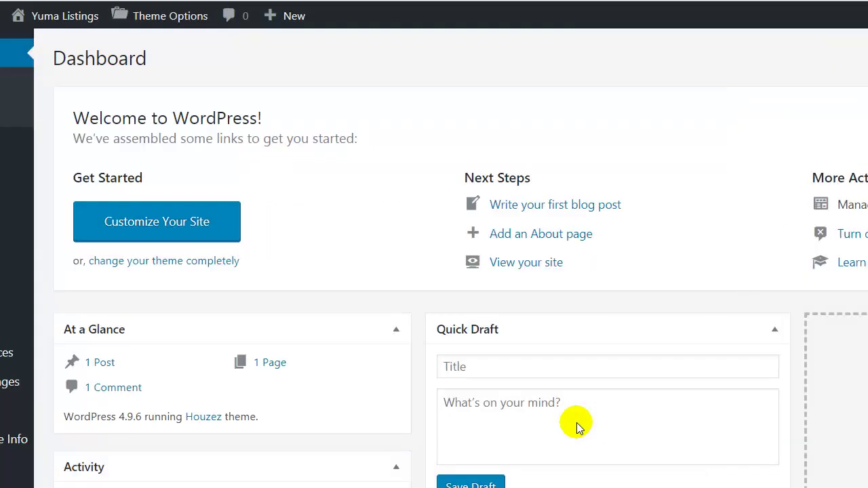
{"action": "mouse_move", "coordinate": [158, 17]}
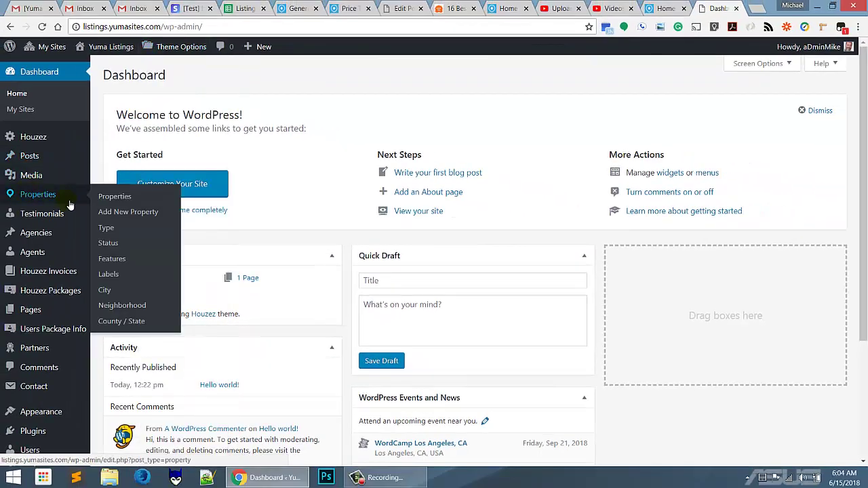
{"action": "scroll", "coordinate": [51, 211], "scroll_direction": "down", "scroll_amount": 3}
{"action": "mouse_move", "coordinate": [61, 435]}
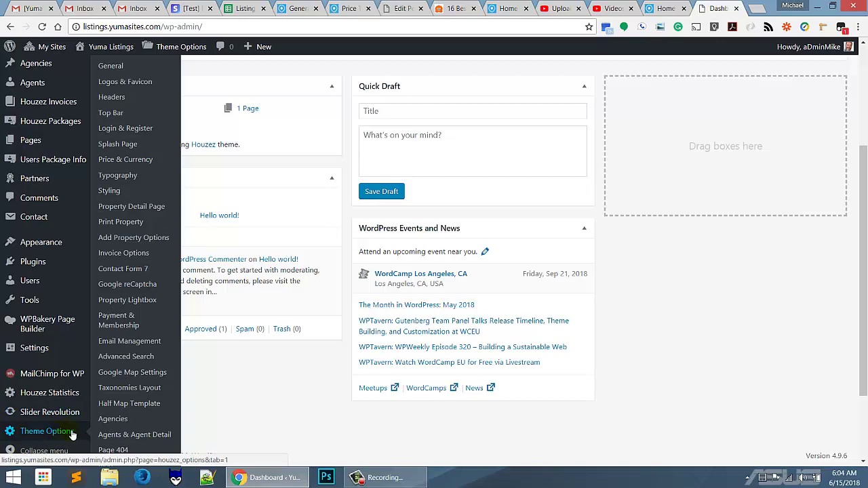
{"action": "left_click", "coordinate": [178, 50]}
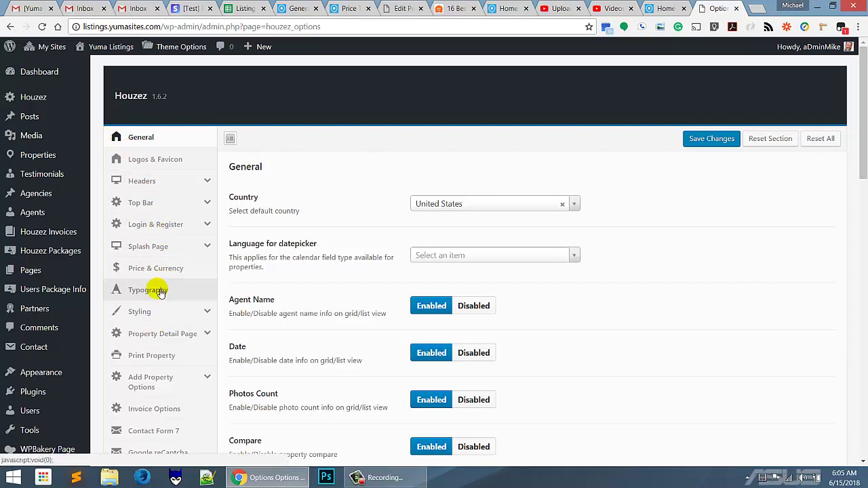
Browse the theme option sections, including Logos & Favicon, Top Bar, Login & Register and Splash Page, and return to General
{"action": "scroll", "coordinate": [159, 295], "scroll_direction": "down", "scroll_amount": 2}
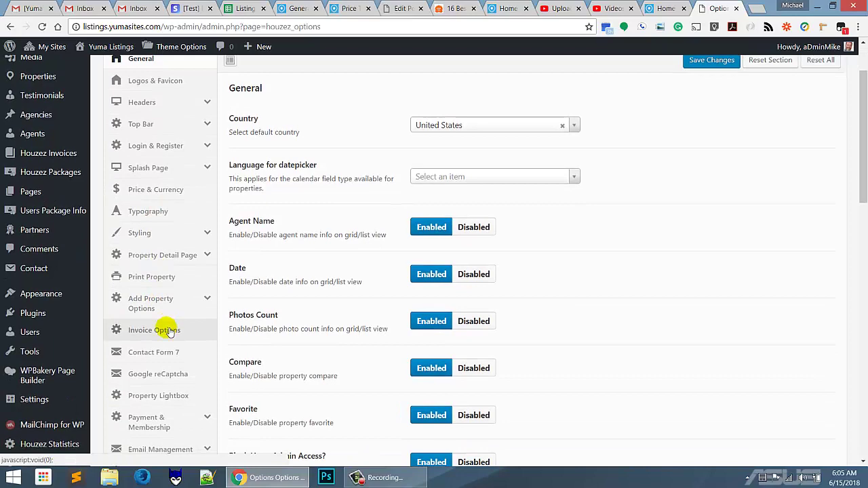
{"action": "scroll", "coordinate": [164, 331], "scroll_direction": "down", "scroll_amount": 2}
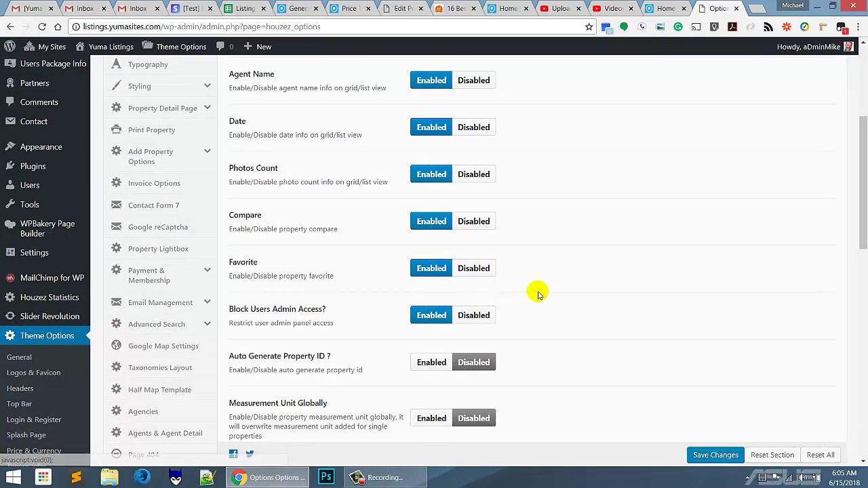
{"action": "scroll", "coordinate": [618, 253], "scroll_direction": "up", "scroll_amount": 3}
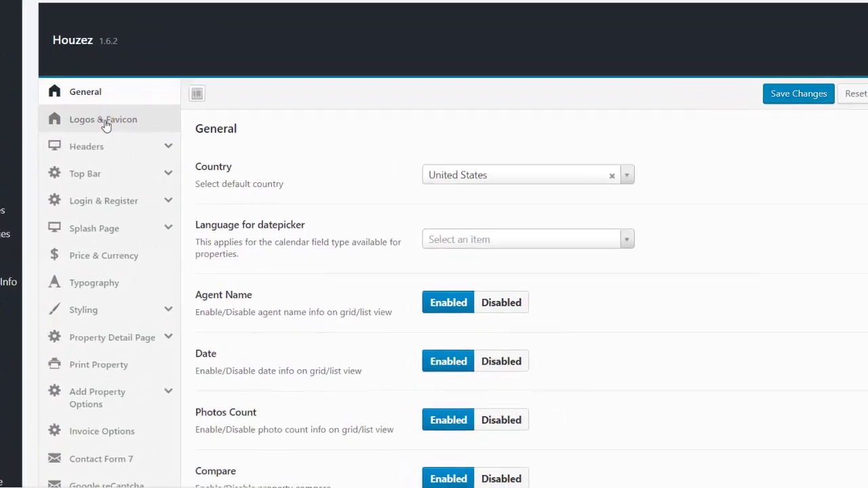
{"action": "left_click", "coordinate": [105, 123]}
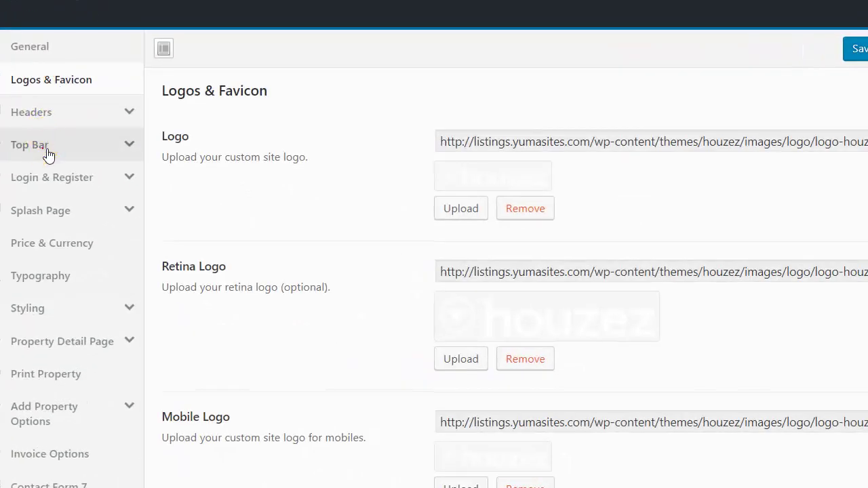
{"action": "left_click", "coordinate": [84, 174]}
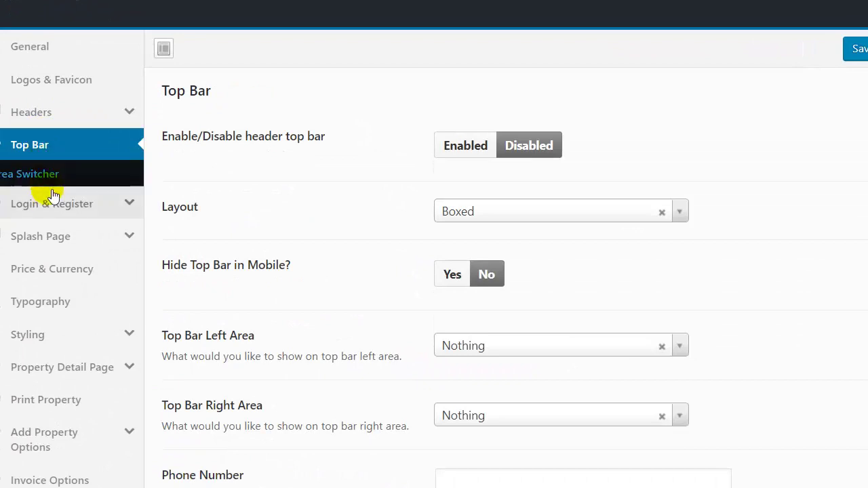
{"action": "left_click", "coordinate": [52, 206]}
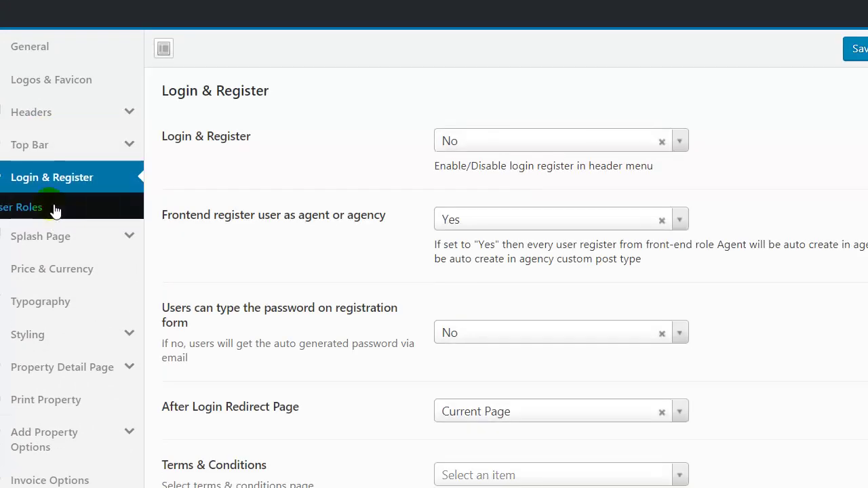
{"action": "left_click", "coordinate": [59, 238]}
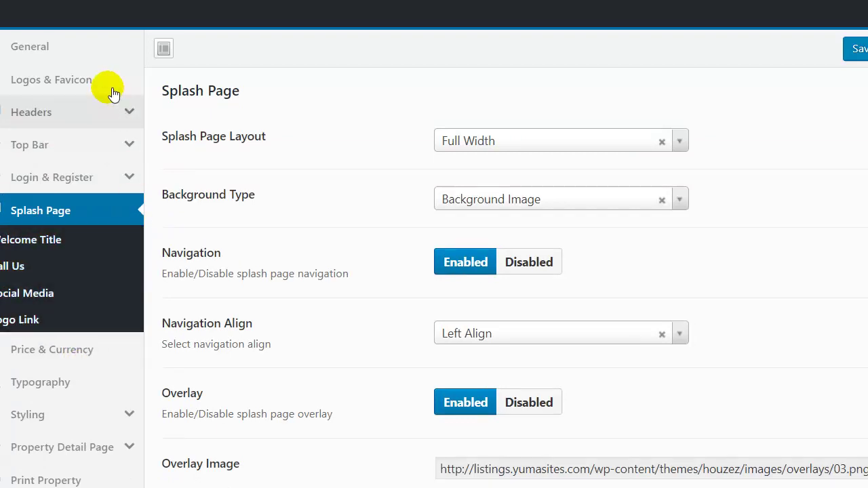
{"action": "left_click", "coordinate": [71, 45]}
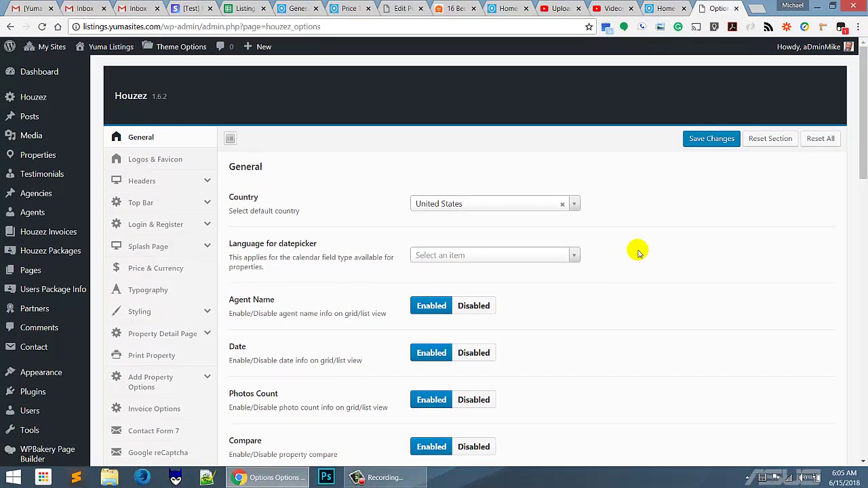
Set Video Loop to Disabled in the General theme options
{"action": "scroll", "coordinate": [637, 252], "scroll_direction": "down", "scroll_amount": 3}
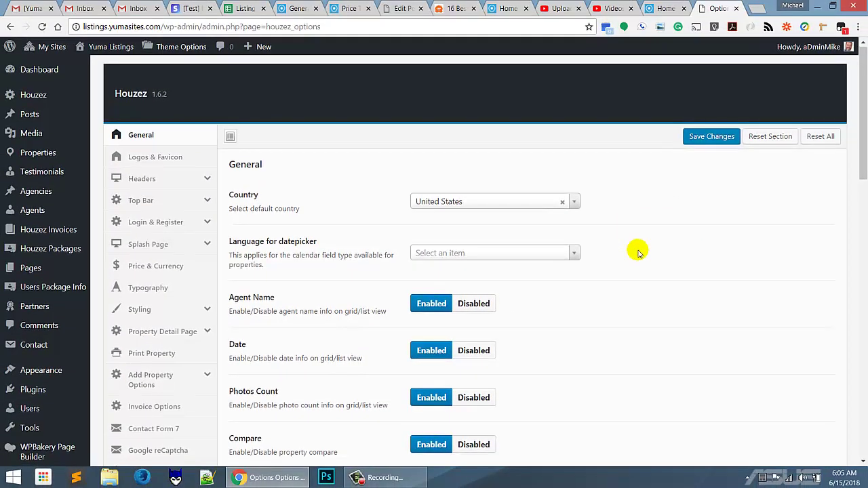
{"action": "scroll", "coordinate": [582, 251], "scroll_direction": "down", "scroll_amount": 3}
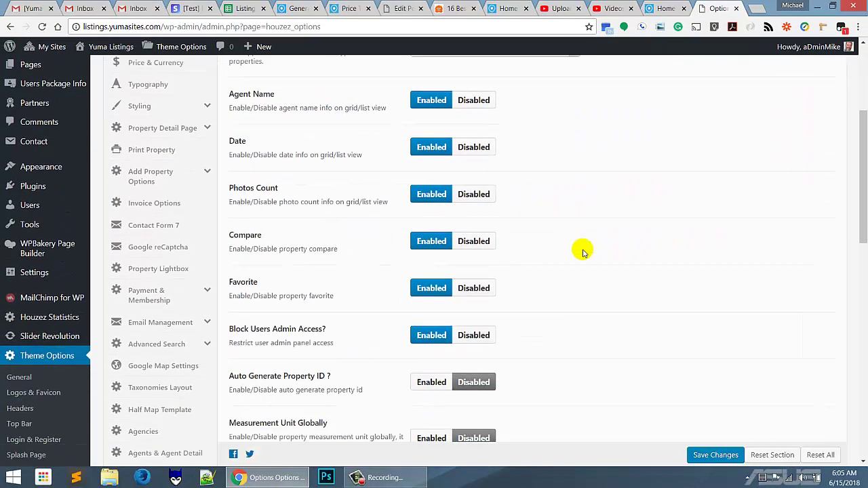
{"action": "scroll", "coordinate": [582, 251], "scroll_direction": "down", "scroll_amount": 4}
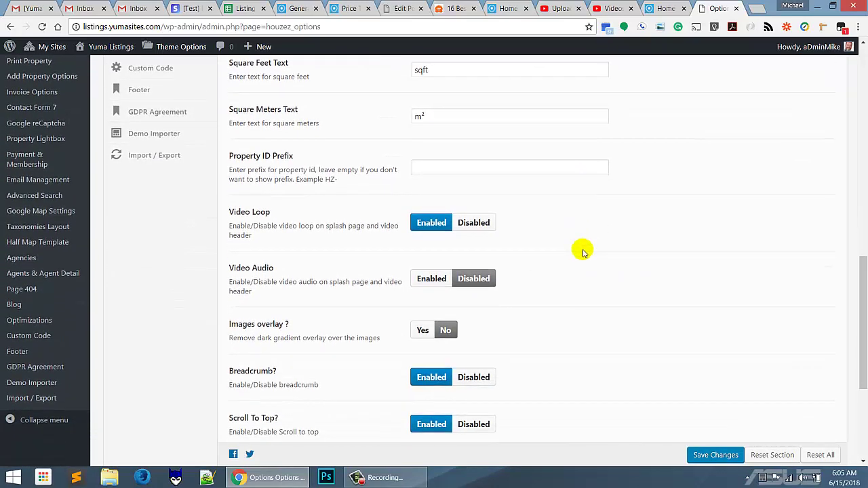
{"action": "scroll", "coordinate": [582, 251], "scroll_direction": "down", "scroll_amount": 1}
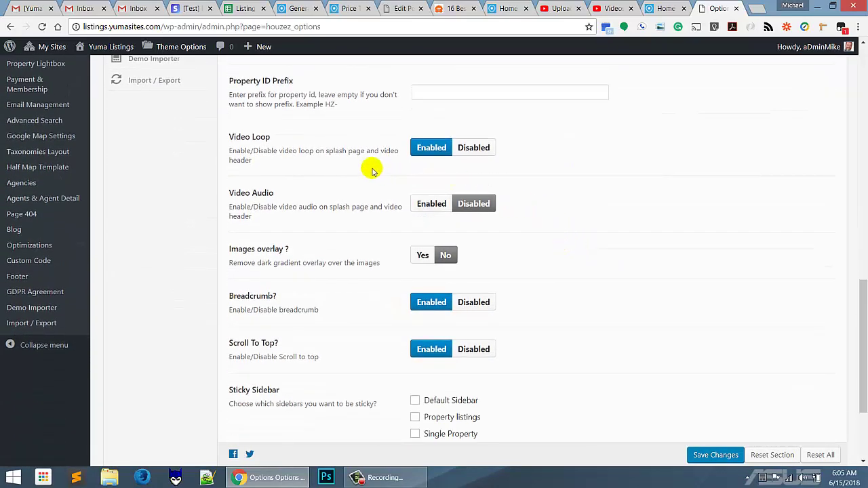
{"action": "left_click", "coordinate": [422, 152]}
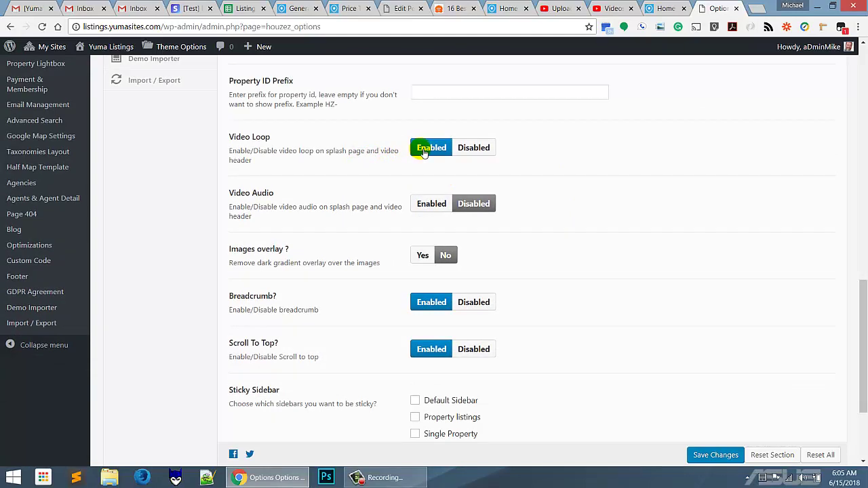
{"action": "left_click", "coordinate": [474, 145]}
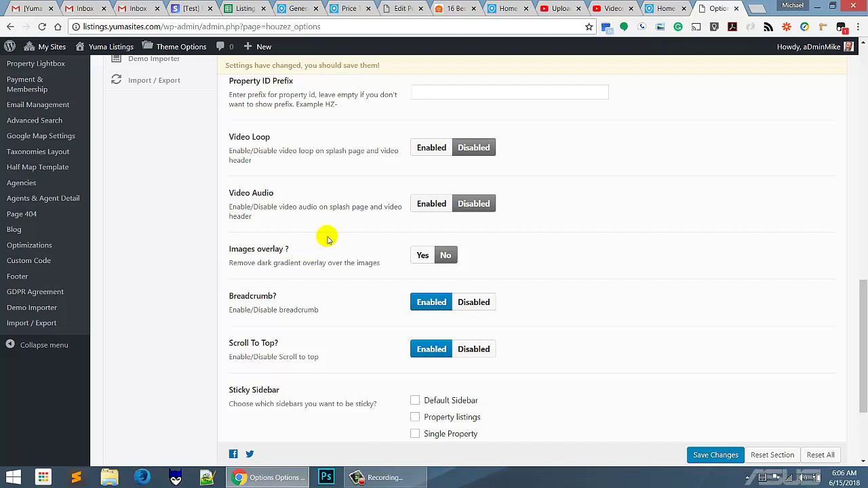
Set Images overlay to Yes and save the General theme options
{"action": "left_click", "coordinate": [421, 257]}
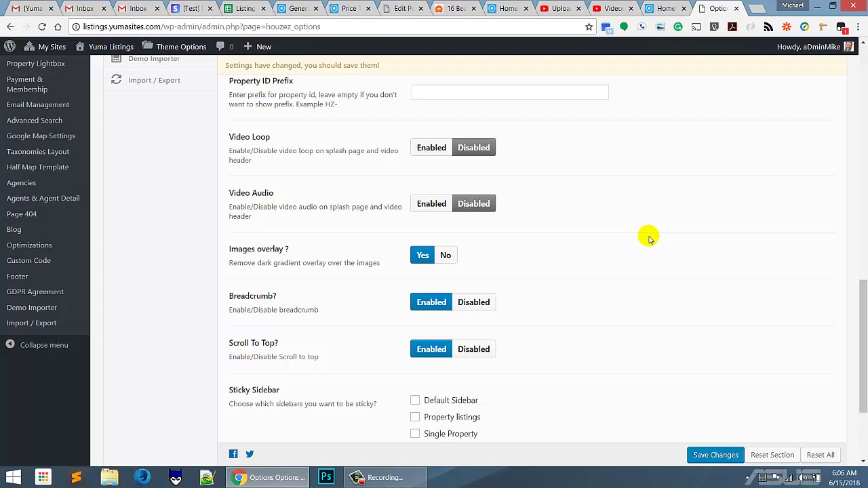
{"action": "scroll", "coordinate": [649, 238], "scroll_direction": "down", "scroll_amount": 3}
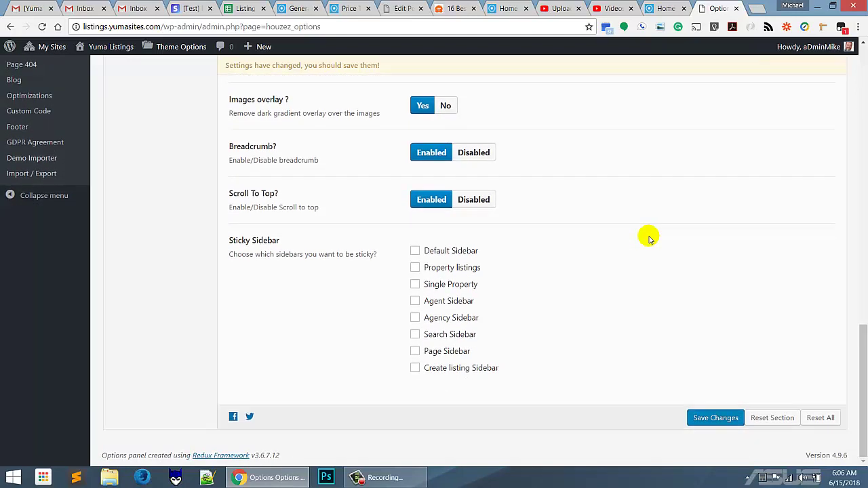
{"action": "left_click", "coordinate": [709, 417]}
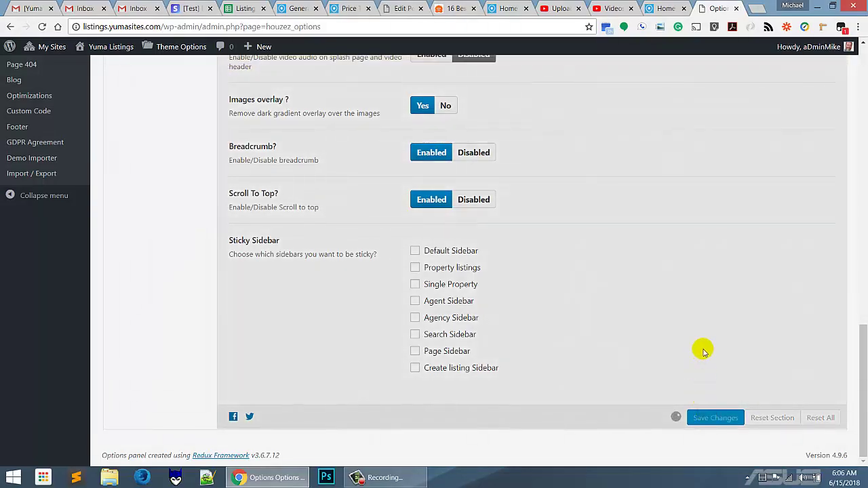
Open the Logos & Favicon section and review its logo images, logo size fields, favicon and Apple icon options
{"action": "scroll", "coordinate": [702, 350], "scroll_direction": "up", "scroll_amount": 4}
{"action": "scroll", "coordinate": [706, 353], "scroll_direction": "up", "scroll_amount": 10}
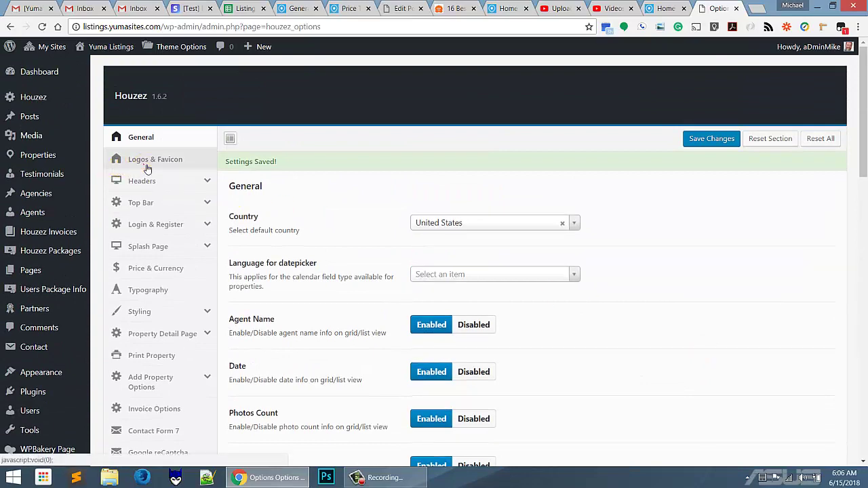
{"action": "left_click", "coordinate": [144, 160]}
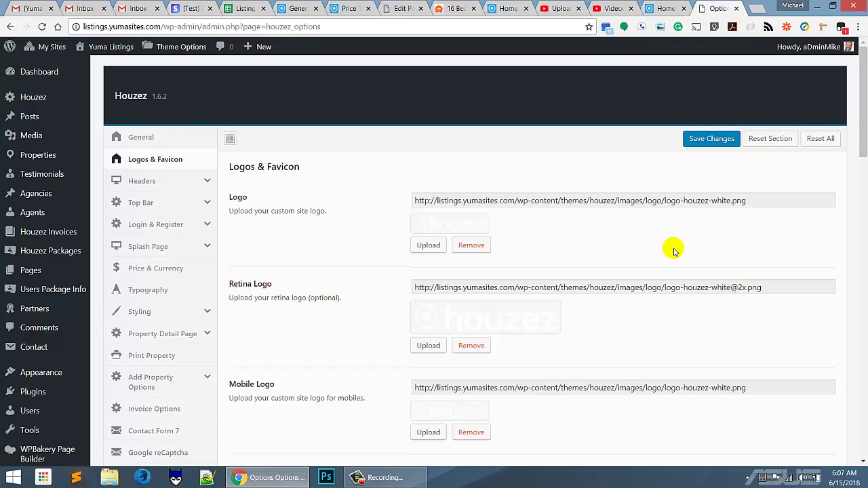
{"action": "scroll", "coordinate": [670, 248], "scroll_direction": "down", "scroll_amount": 4}
{"action": "scroll", "coordinate": [677, 251], "scroll_direction": "down", "scroll_amount": 6}
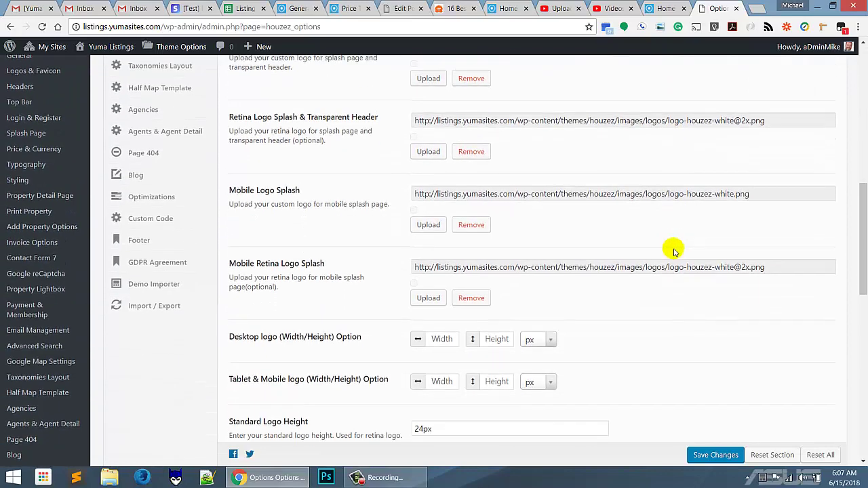
{"action": "scroll", "coordinate": [674, 251], "scroll_direction": "down", "scroll_amount": 1}
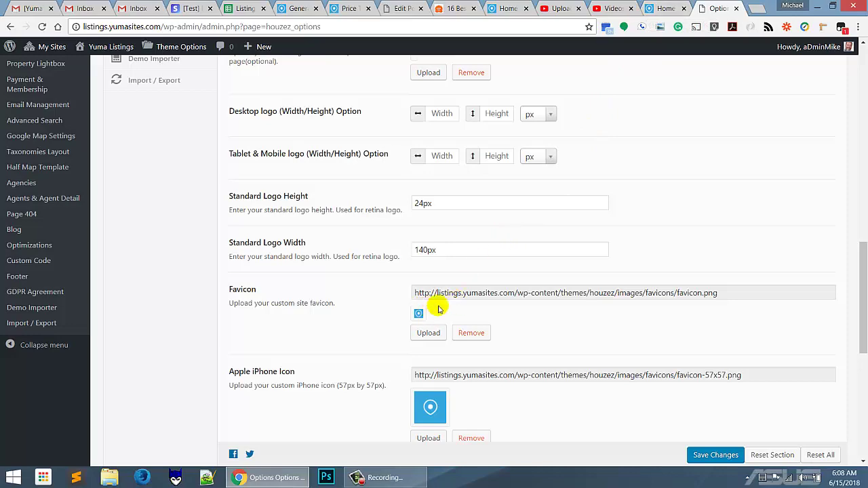
{"action": "scroll", "coordinate": [548, 295], "scroll_direction": "down", "scroll_amount": 2}
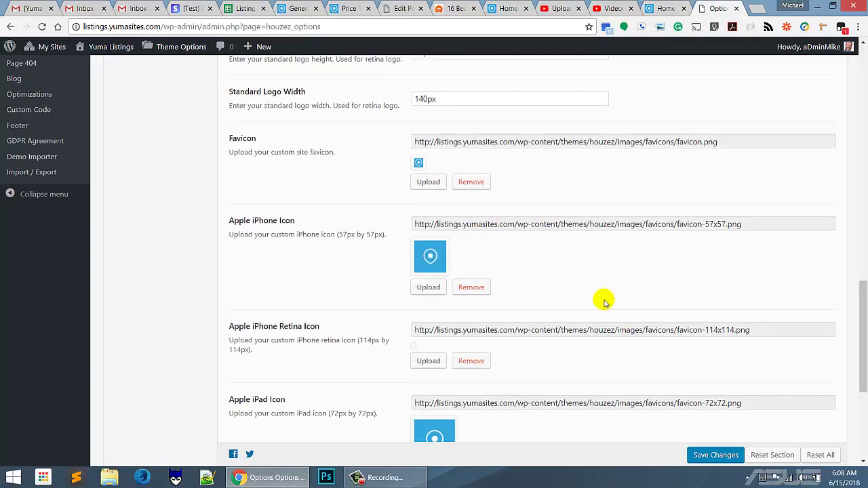
{"action": "scroll", "coordinate": [604, 300], "scroll_direction": "down", "scroll_amount": 2}
{"action": "scroll", "coordinate": [574, 386], "scroll_direction": "down", "scroll_amount": 2}
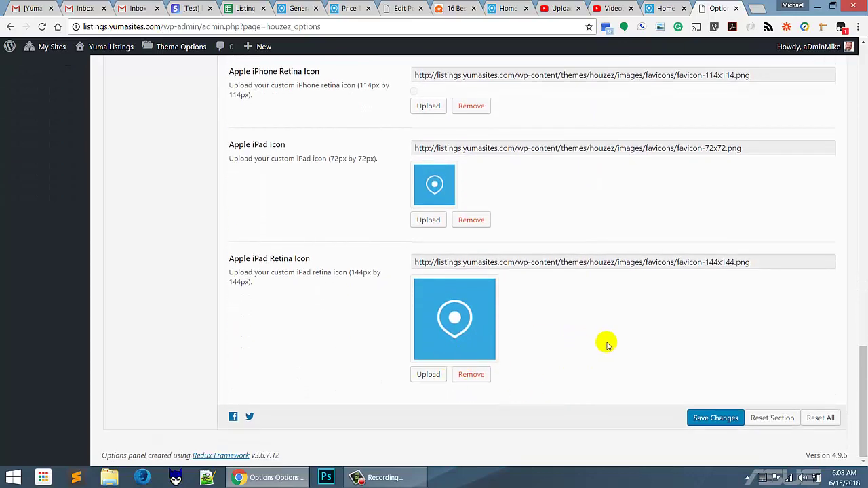
{"action": "scroll", "coordinate": [607, 345], "scroll_direction": "up", "scroll_amount": 3}
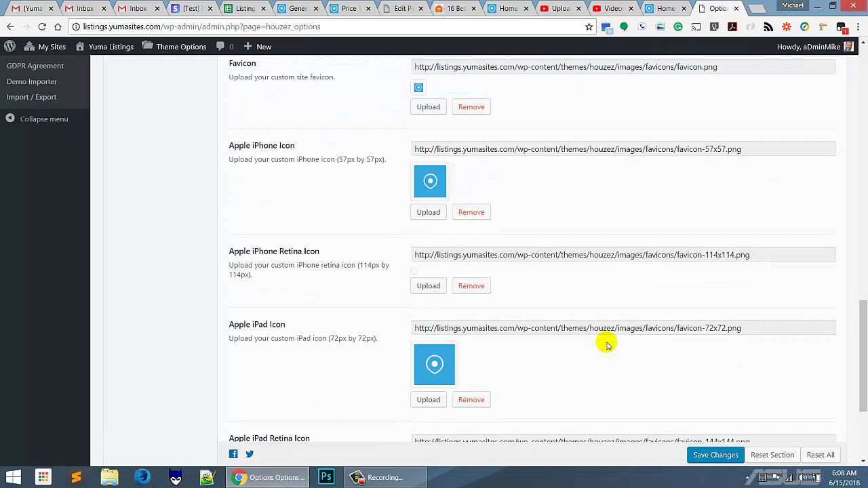
{"action": "scroll", "coordinate": [607, 345], "scroll_direction": "up", "scroll_amount": 3}
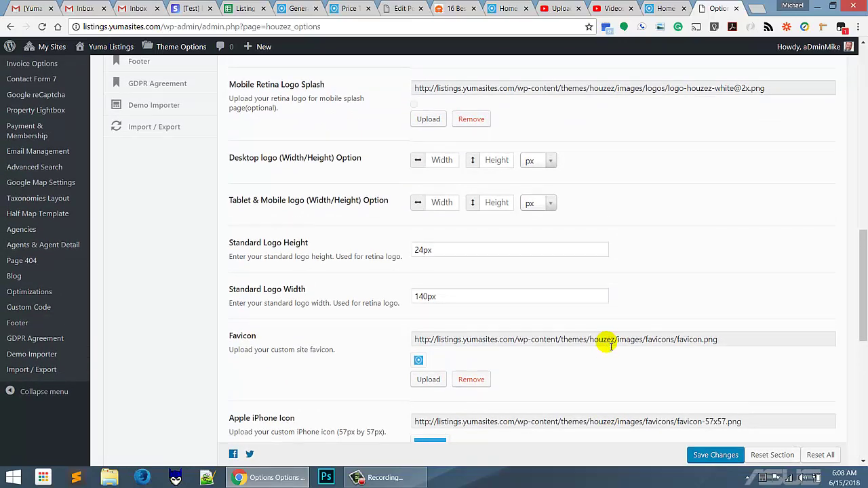
{"action": "scroll", "coordinate": [608, 345], "scroll_direction": "down", "scroll_amount": 5}
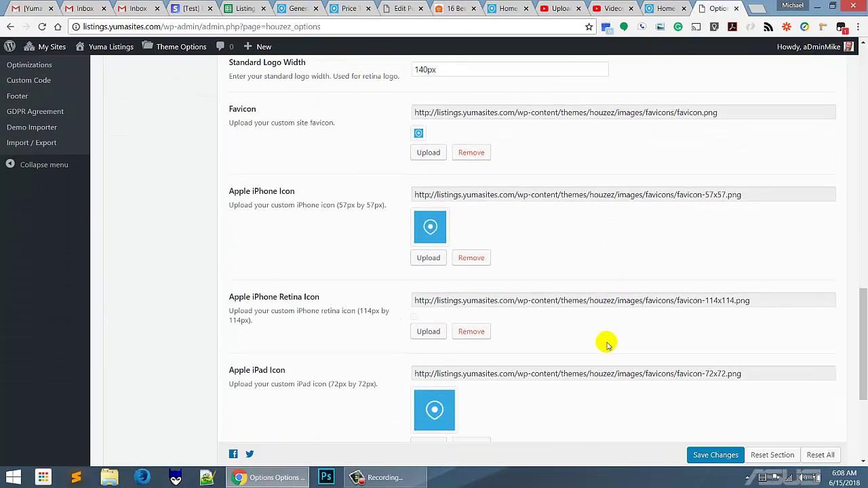
{"action": "scroll", "coordinate": [609, 345], "scroll_direction": "down", "scroll_amount": 1}
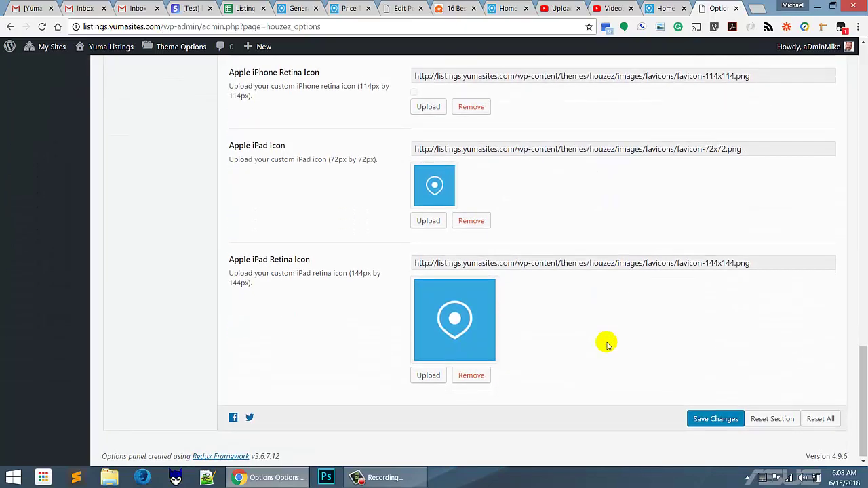
{"action": "scroll", "coordinate": [607, 345], "scroll_direction": "up", "scroll_amount": 4}
{"action": "scroll", "coordinate": [607, 345], "scroll_direction": "up", "scroll_amount": 2}
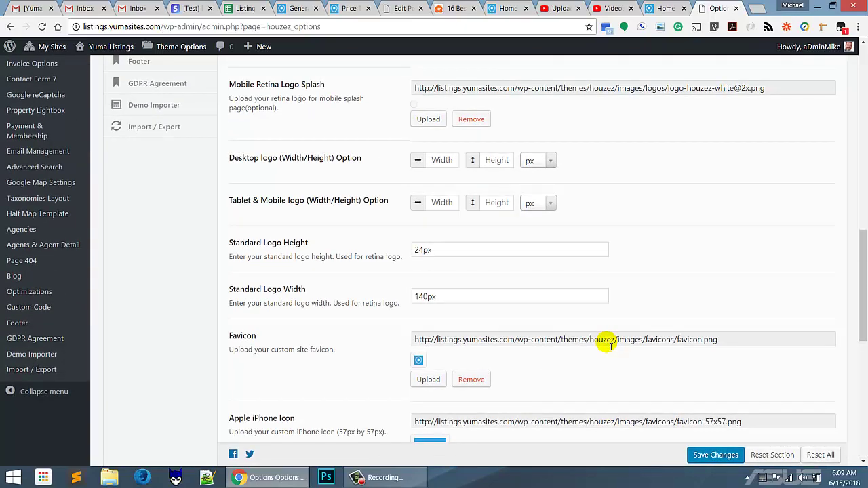
{"action": "scroll", "coordinate": [609, 345], "scroll_direction": "up", "scroll_amount": 5}
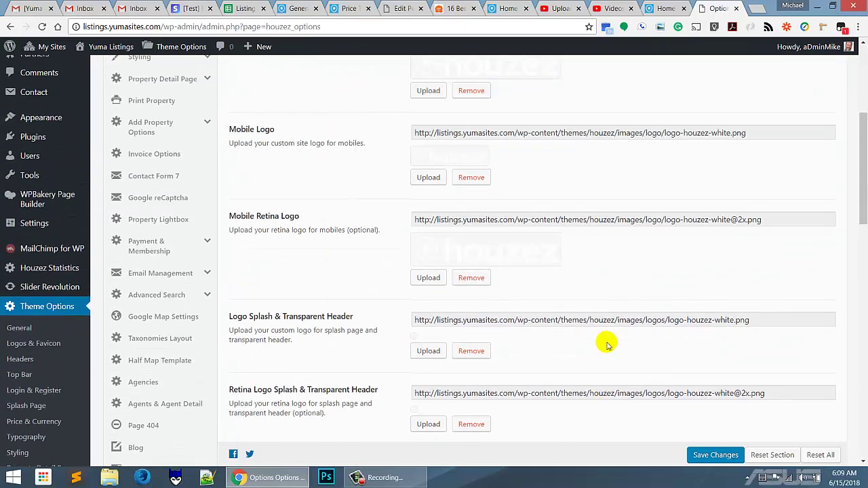
{"action": "scroll", "coordinate": [607, 345], "scroll_direction": "up", "scroll_amount": 2}
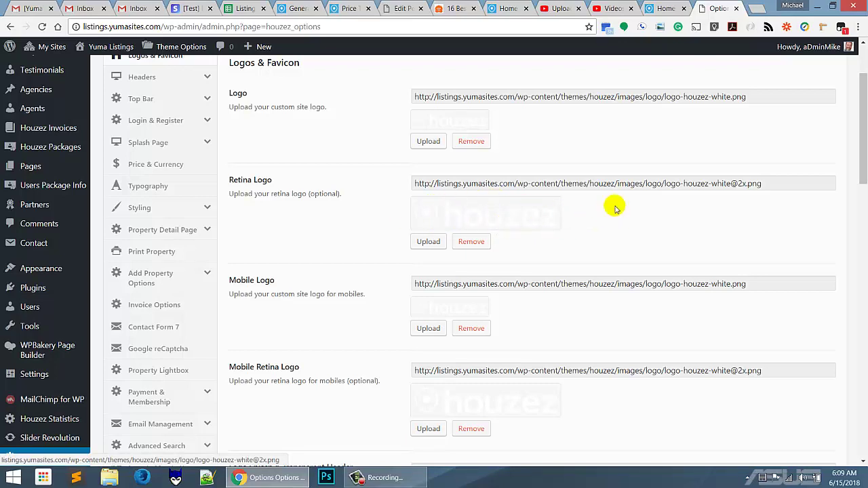
{"action": "scroll", "coordinate": [541, 256], "scroll_direction": "up", "scroll_amount": 2}
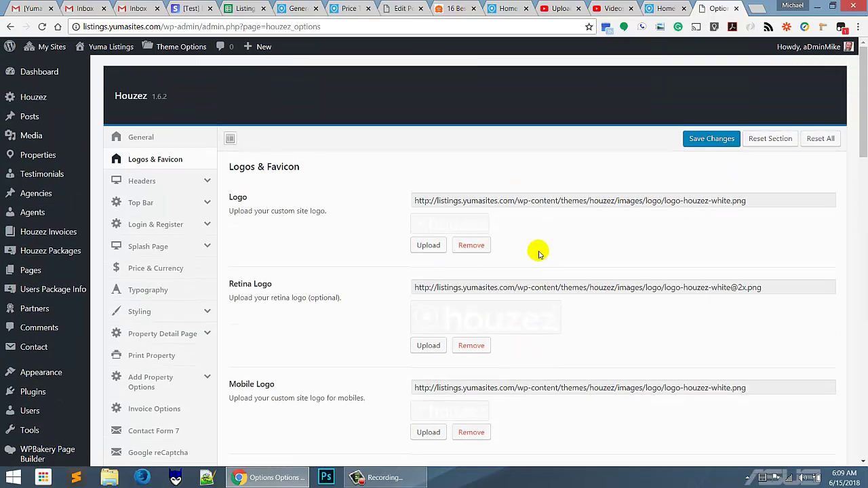